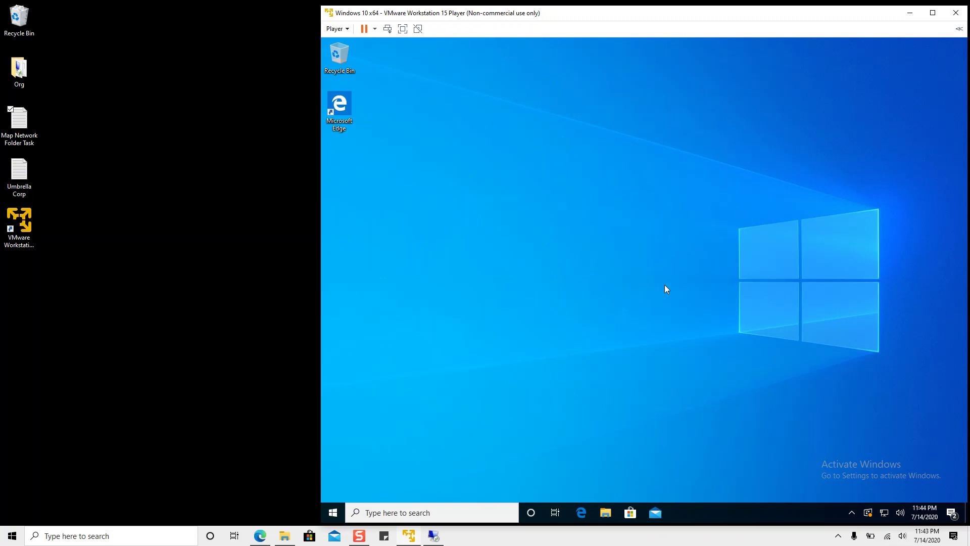
Step: Open the Map Network Folder Task note from the host desktop and move its window up to read the request
left_click(208, 176)
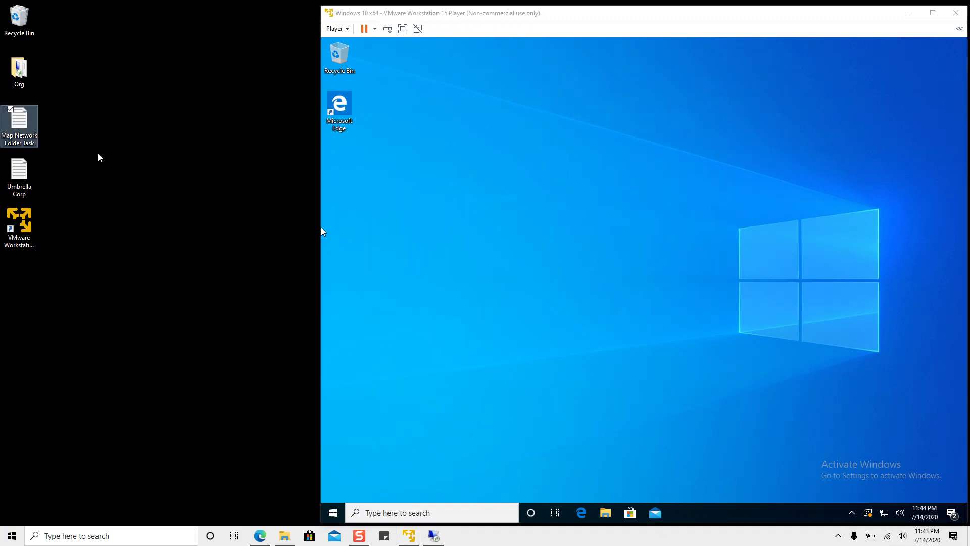
double_click(32, 129)
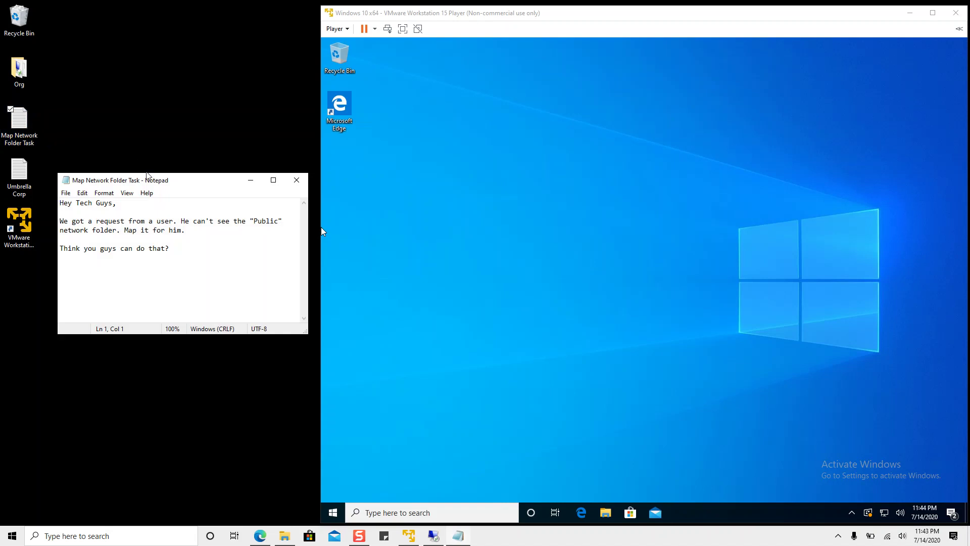
left_click_drag(148, 183, 149, 16)
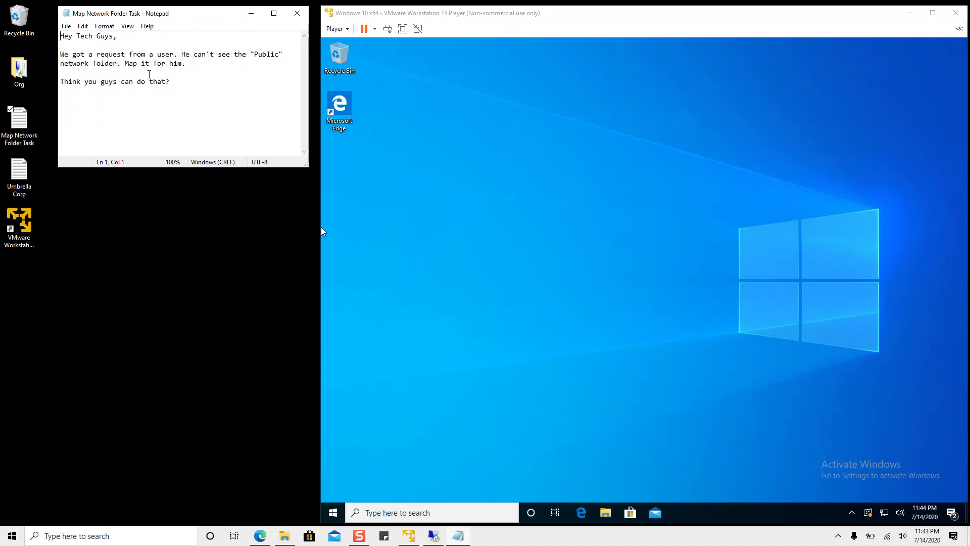
Step: Open the Umbrella Corp note and review the domain name, main server, roles, IP address and share name
double_click(29, 174)
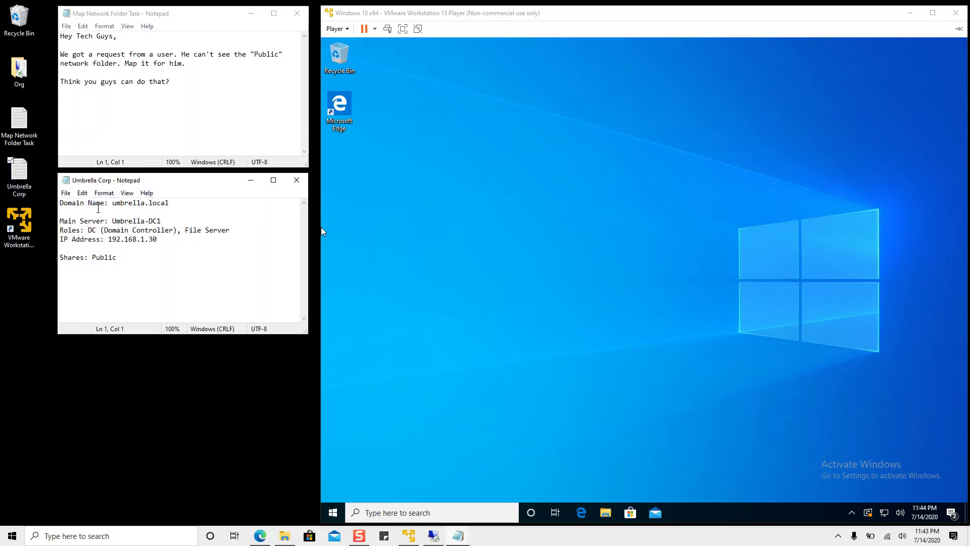
left_click(192, 206)
left_click(83, 230)
left_click(100, 230)
left_click(219, 230)
left_click(172, 242)
left_click(127, 258)
left_click(347, 298)
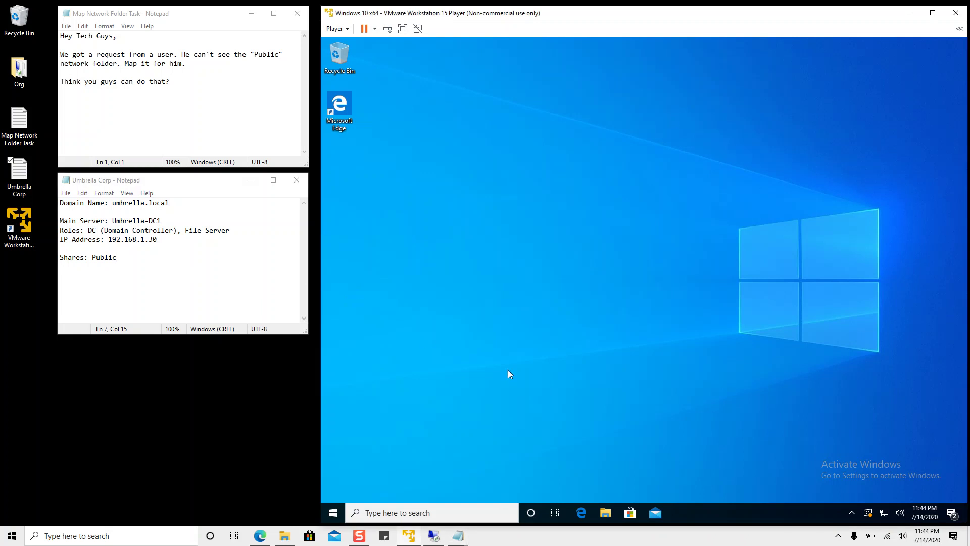
Step: Start mapping a network drive from This PC in the virtual machine and choose drive letter P:
left_click(606, 512)
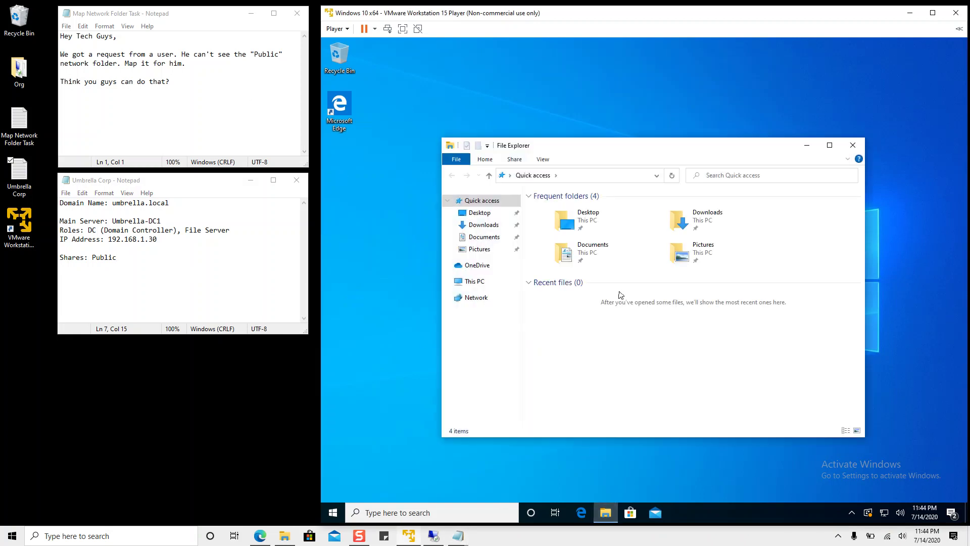
left_click(474, 282)
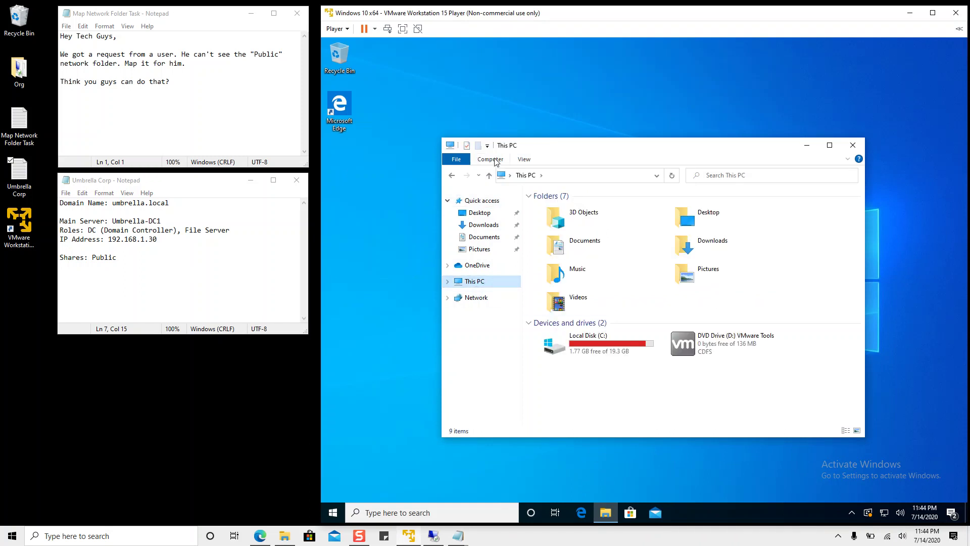
left_click(491, 160)
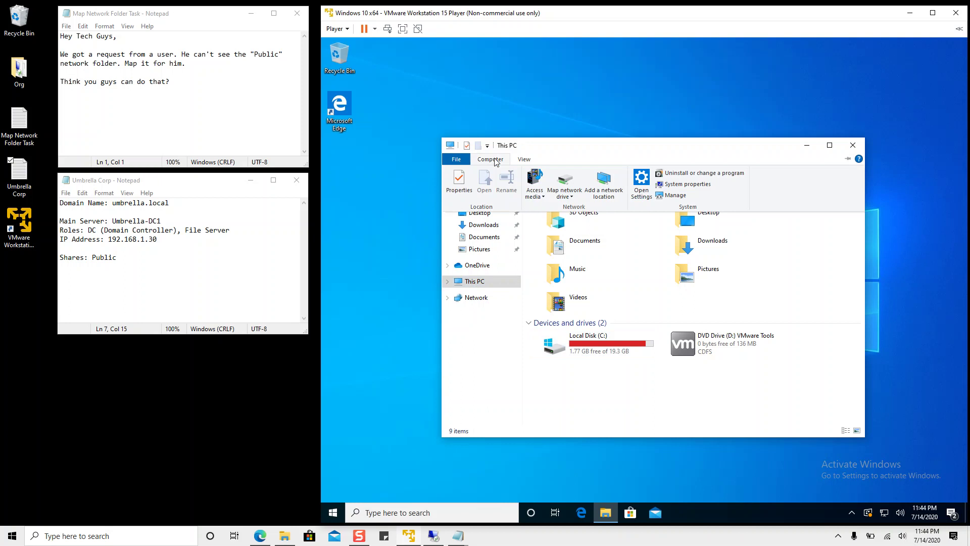
left_click(568, 184)
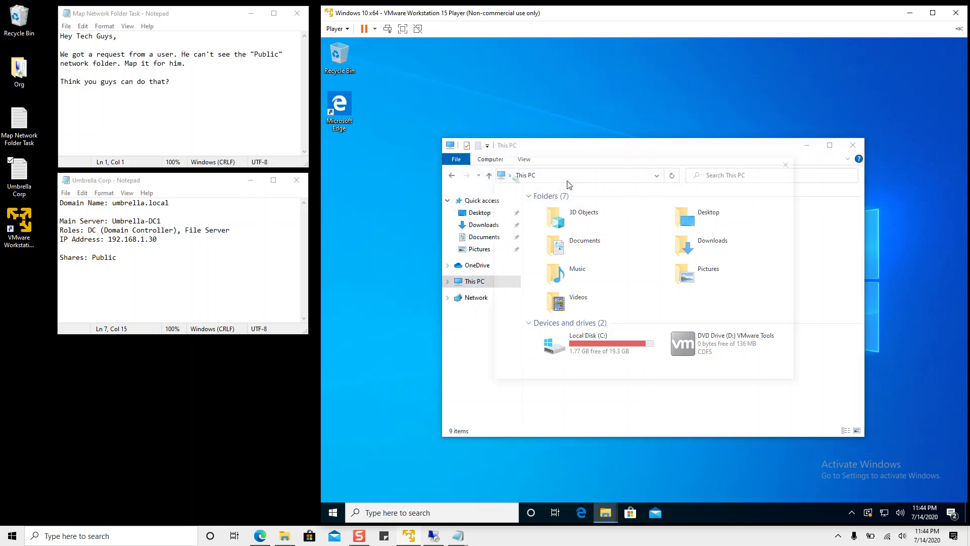
left_click(572, 240)
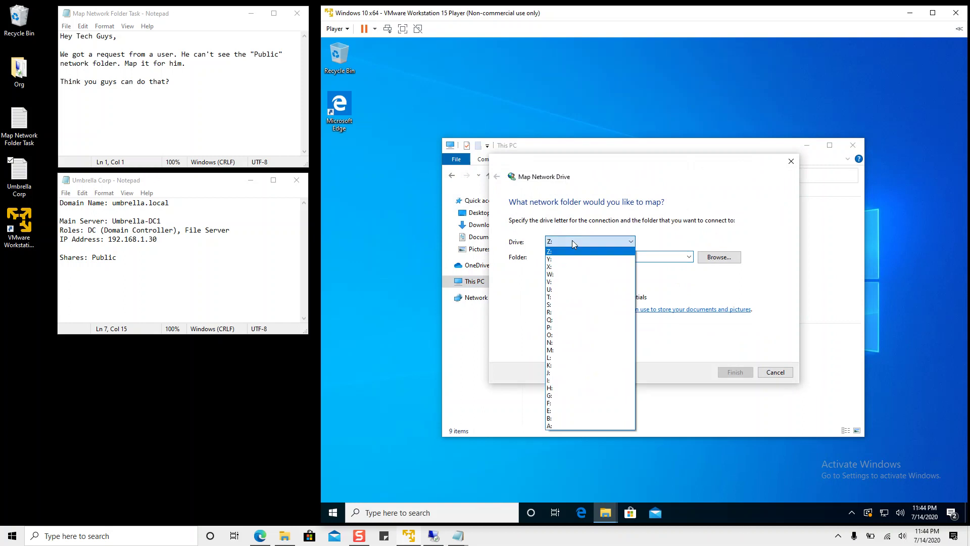
left_click(559, 327)
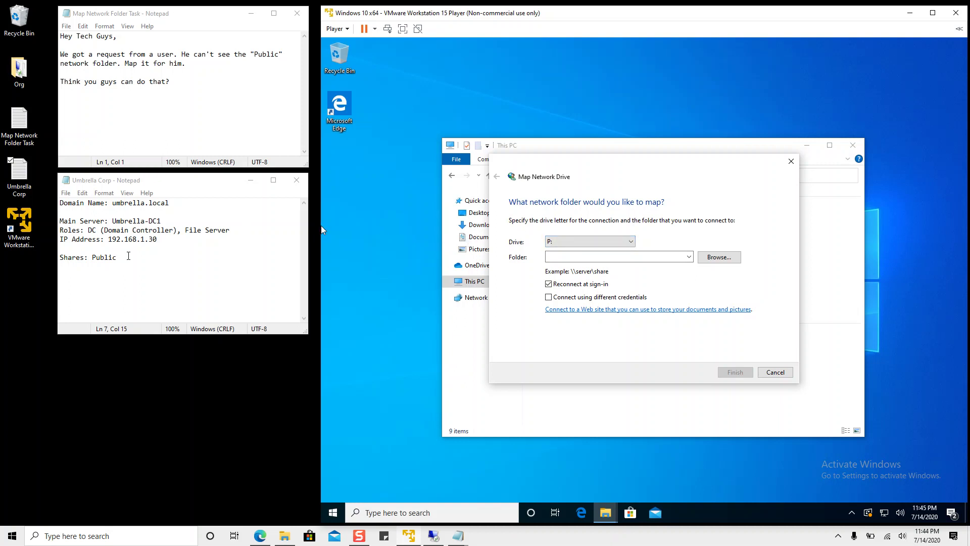
Step: Set the folder to \\Umbrella-DC1\Public and finish mapping the network drive
left_click(599, 258)
type("\\\\Umbrella")
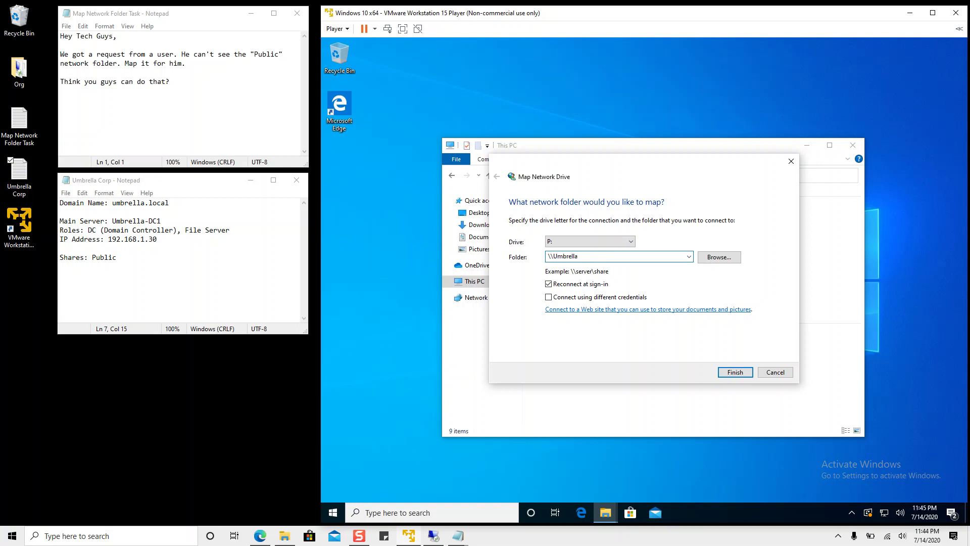
type("-DC1")
type("Public")
left_click(733, 373)
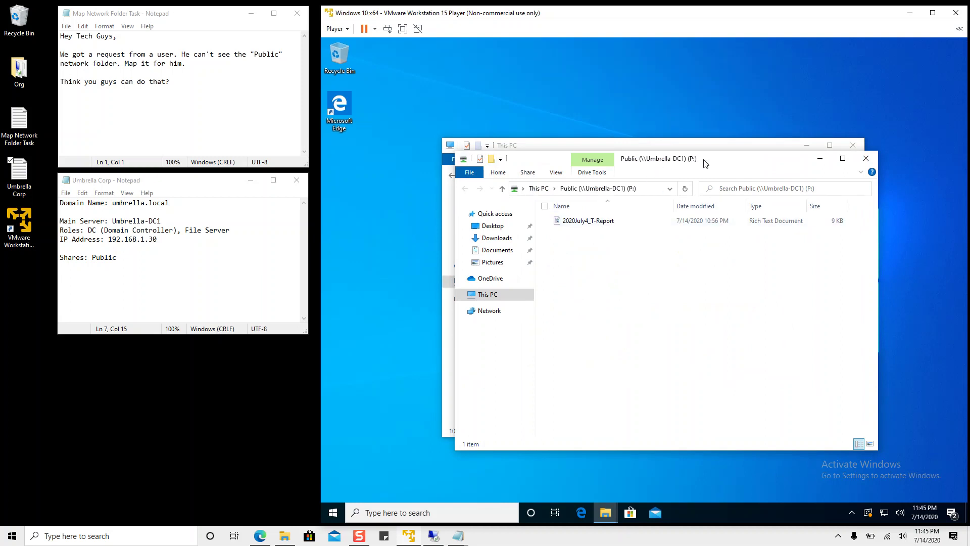
Step: Reopen the mapped P: drive from This PC and view its 2020July4_T-Report document to check access
left_click_drag(706, 162, 651, 169)
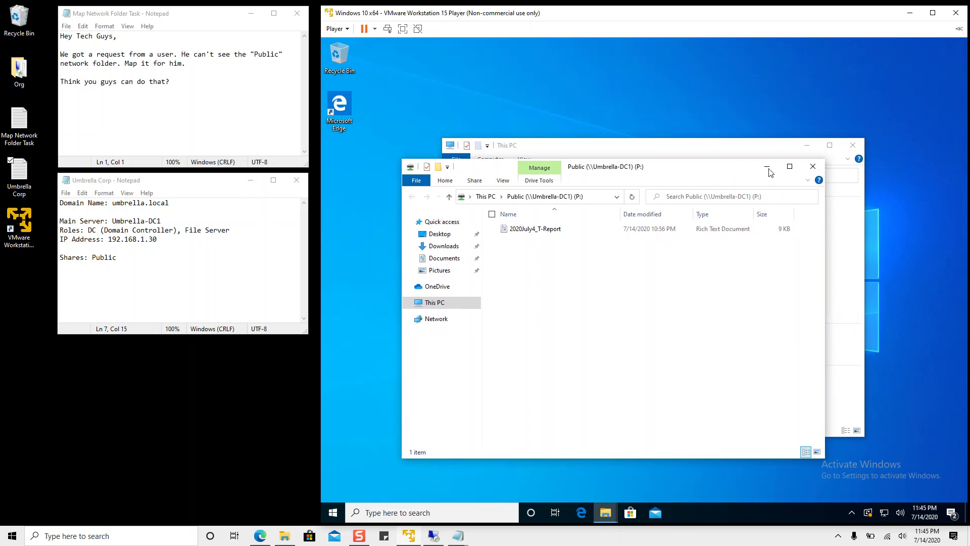
left_click(812, 168)
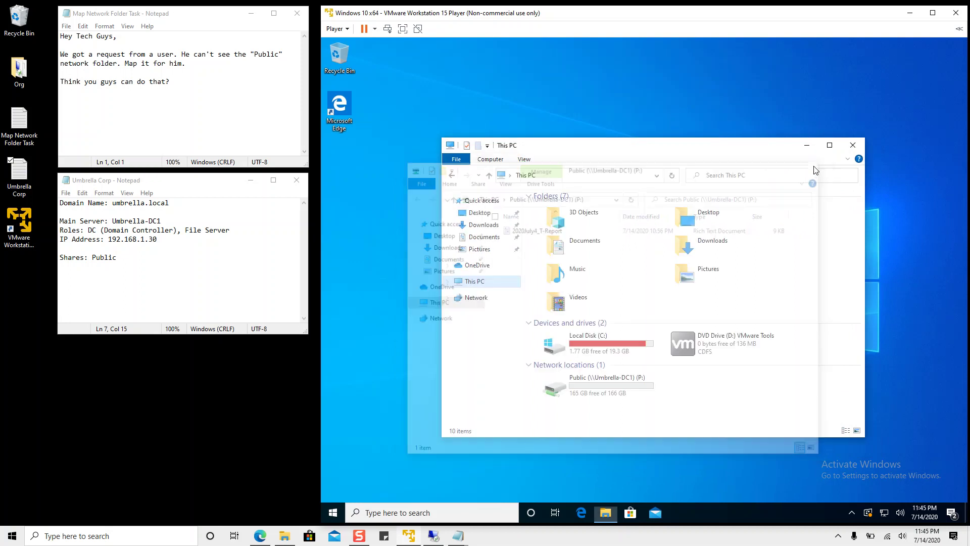
left_click(611, 382)
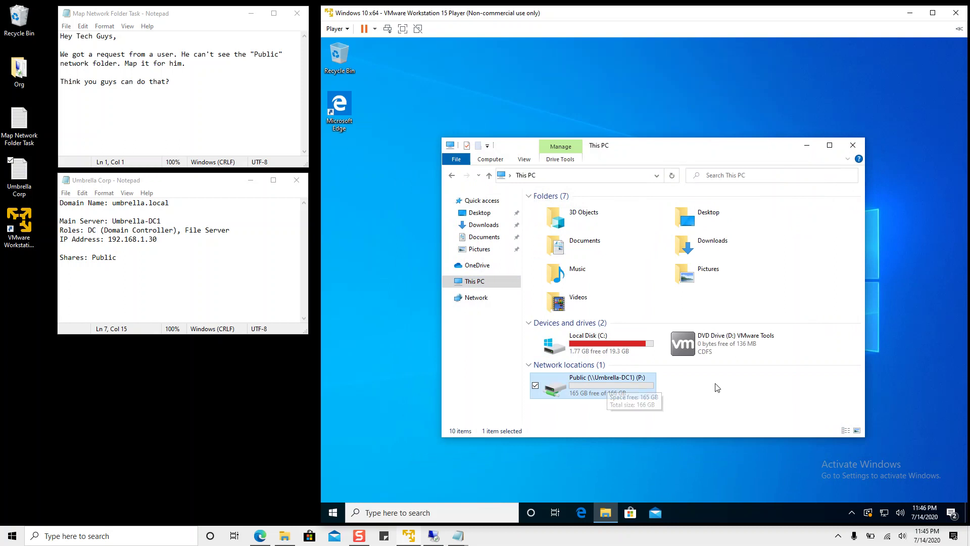
double_click(606, 382)
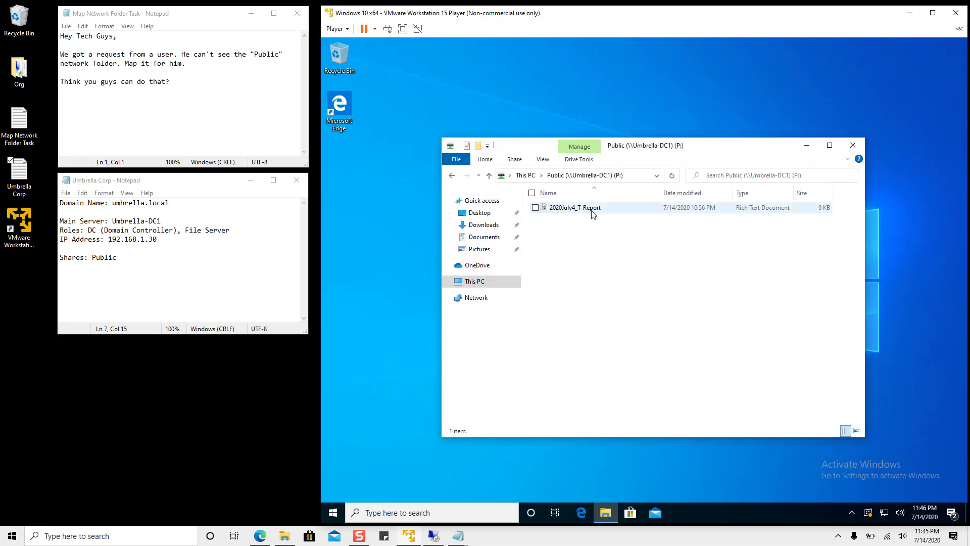
double_click(616, 212)
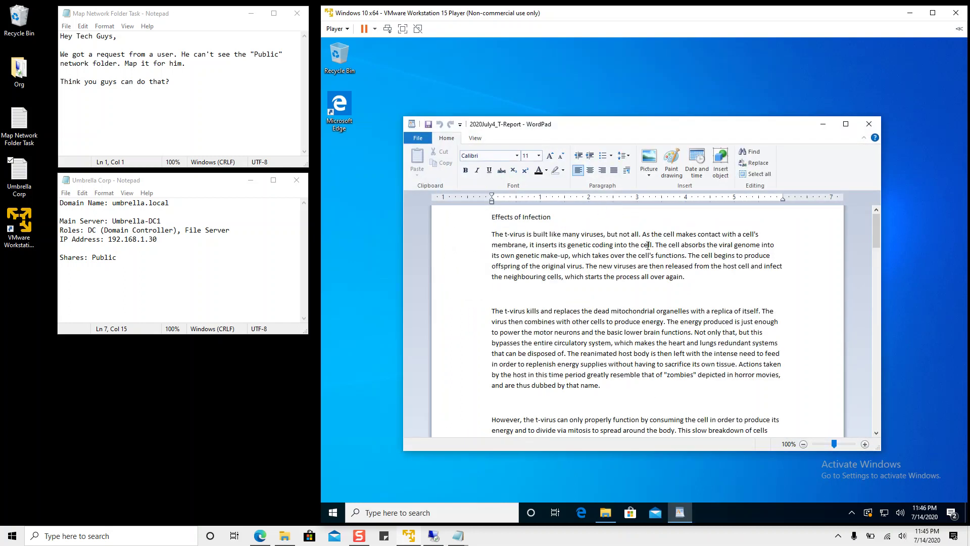
left_click(869, 124)
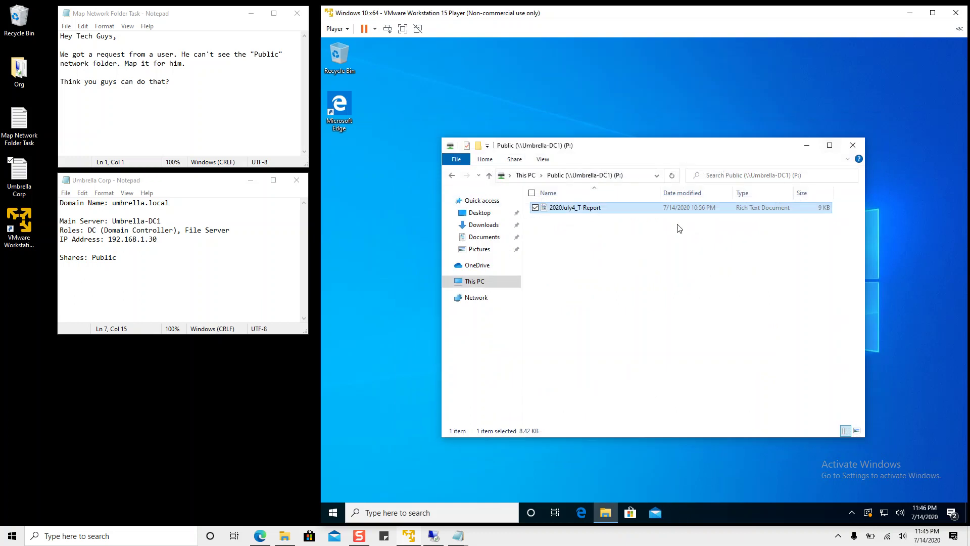
left_click(610, 249)
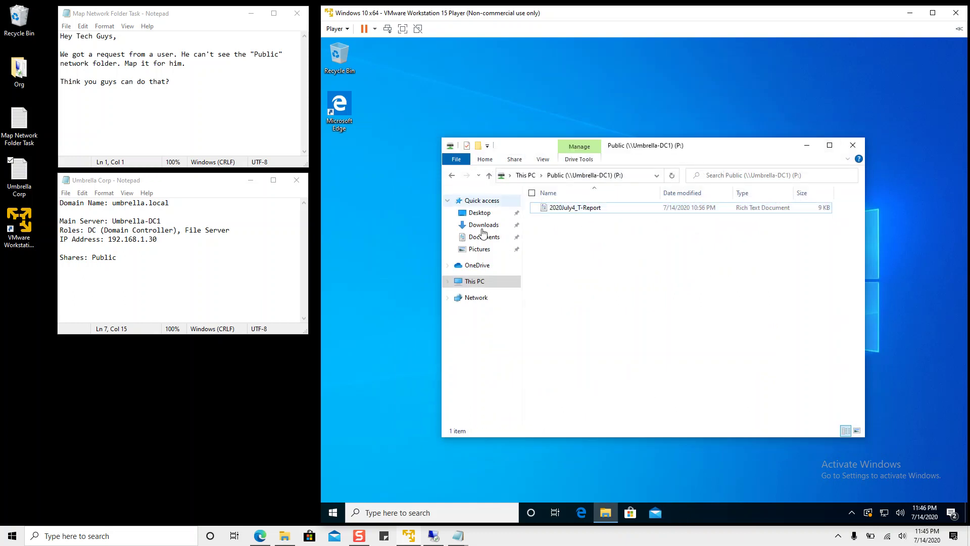
Step: Return to This PC and disconnect the P: drive mapped to the Public share on Umbrella-DC1
left_click(473, 287)
left_click(590, 387)
right_click(591, 387)
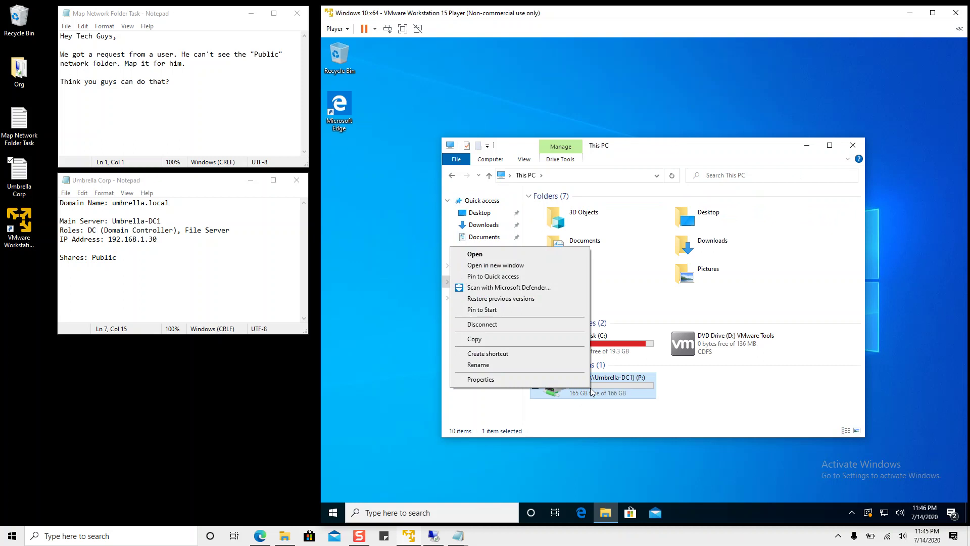
left_click(515, 325)
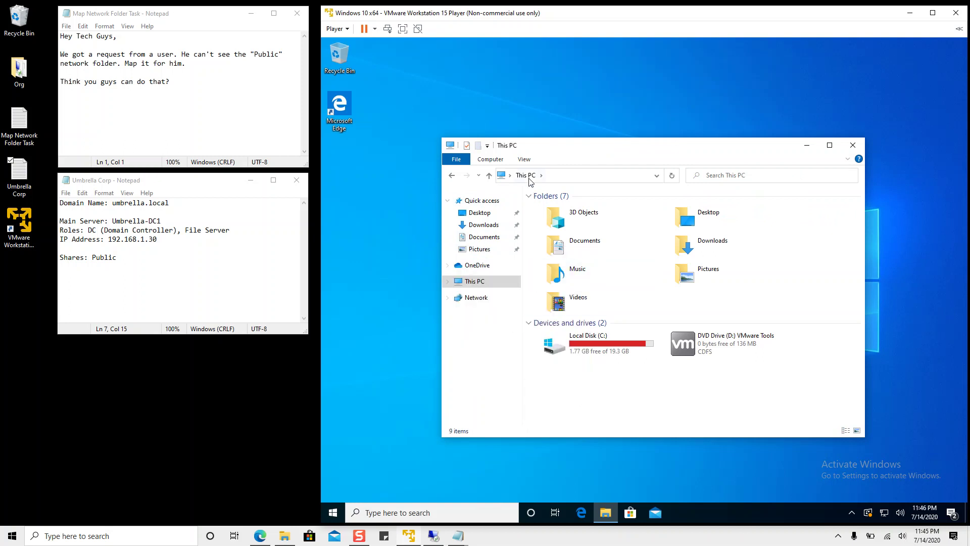
Step: Start a new network drive mapping, copy the IP address 192.168.1.30 from the Umbrella Corp note, and begin the folder path with \\
left_click(490, 160)
left_click(566, 182)
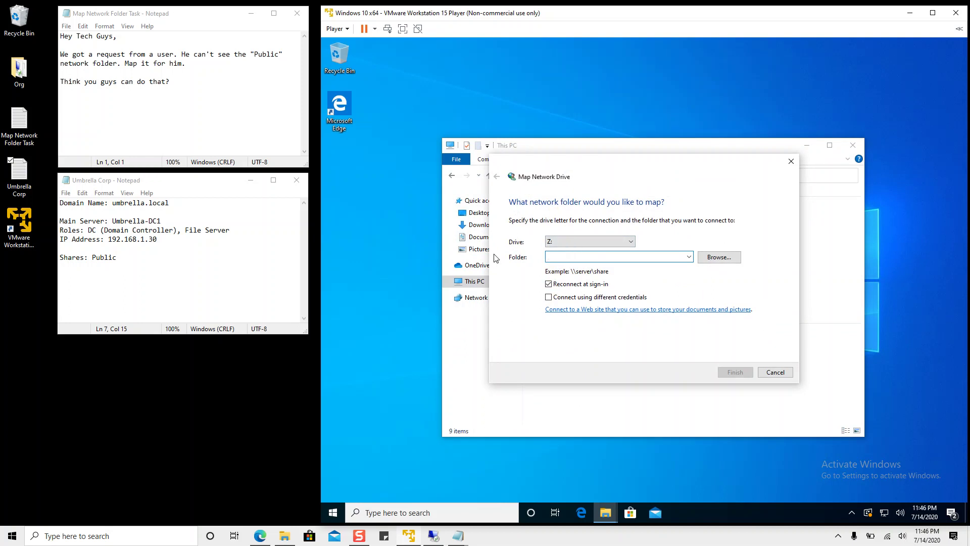
left_click_drag(158, 239, 109, 241)
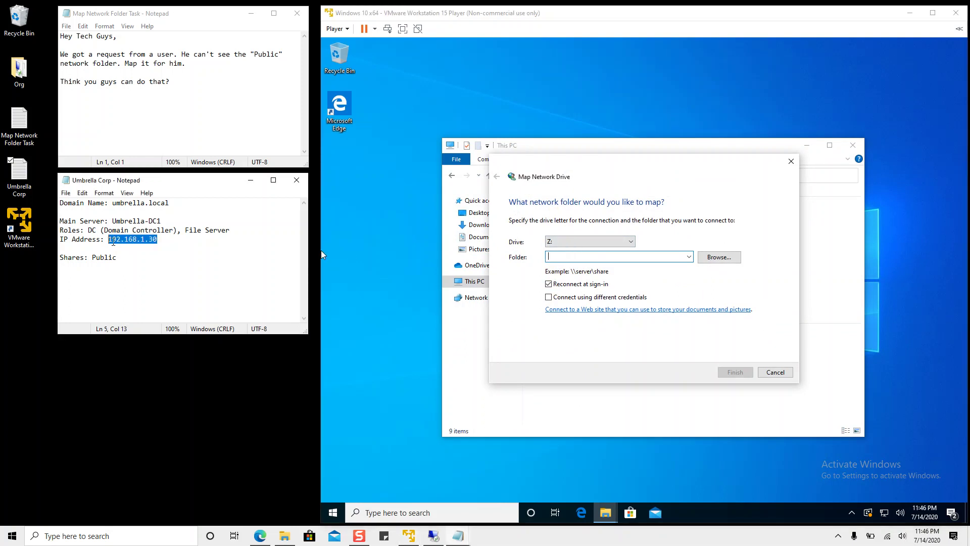
right_click(113, 242)
left_click(91, 273)
left_click(581, 258)
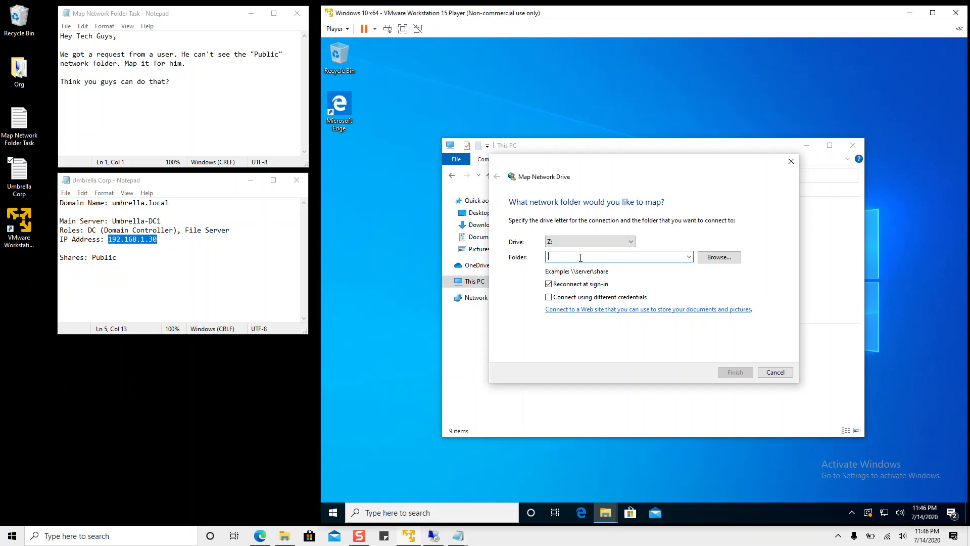
type("\\\\")
Step: Try to paste the copied IP address into the folder path of the new drive mapping
right_click(569, 257)
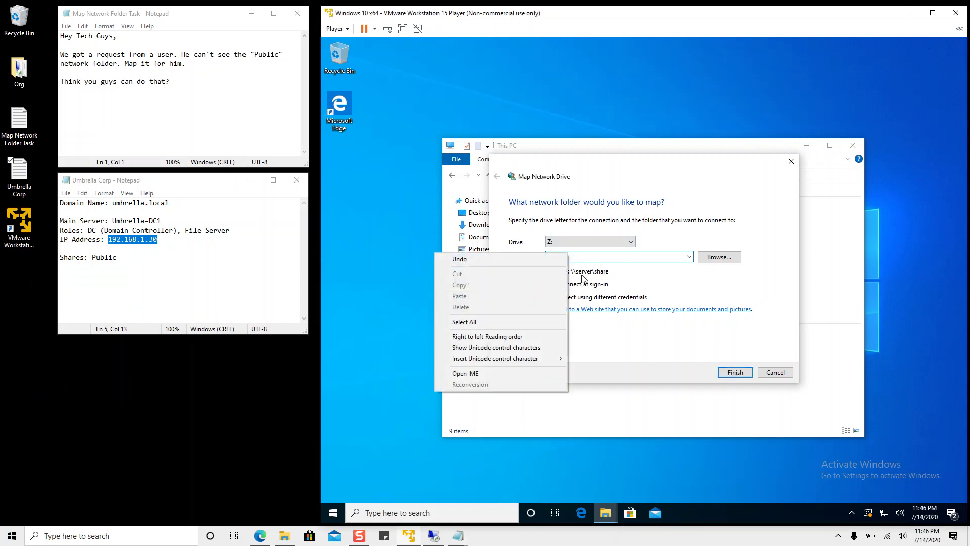
left_click(593, 259)
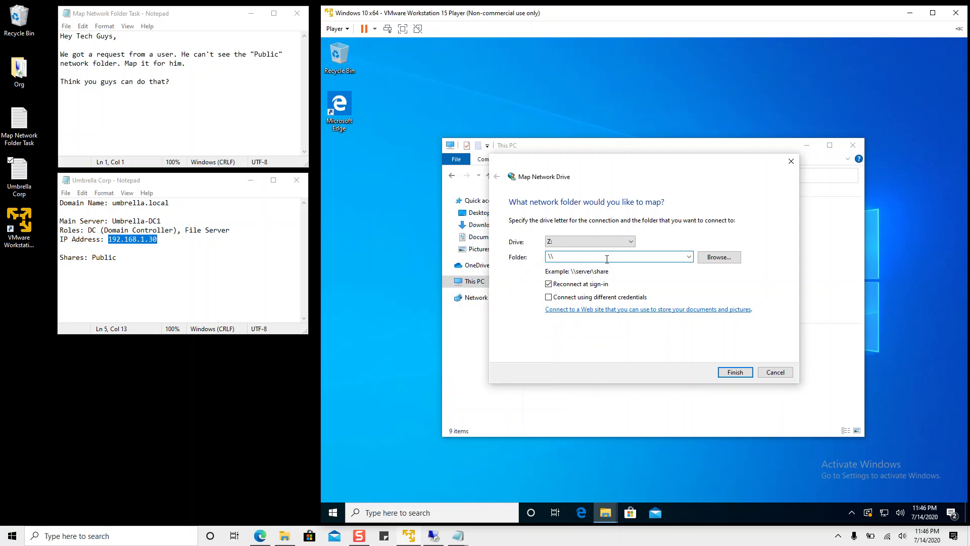
right_click(566, 257)
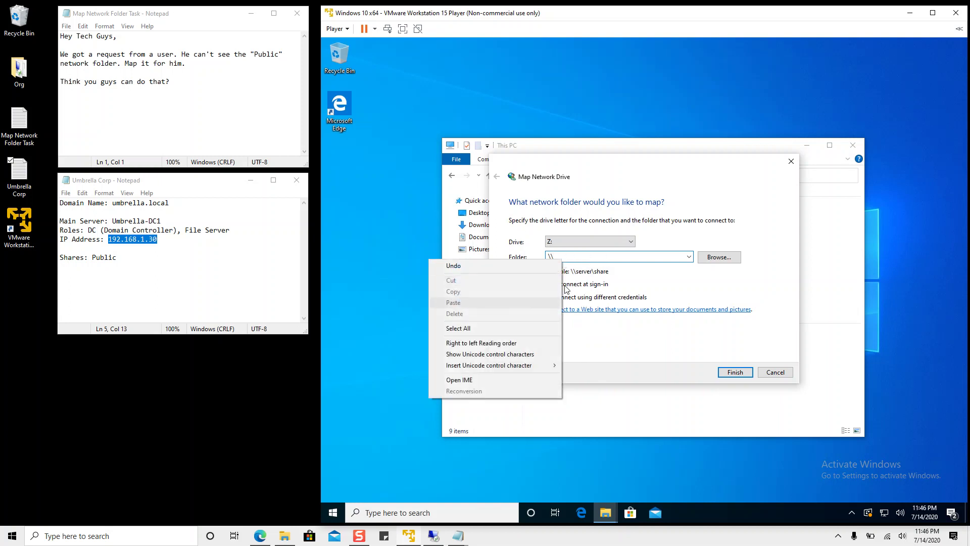
left_click(605, 256)
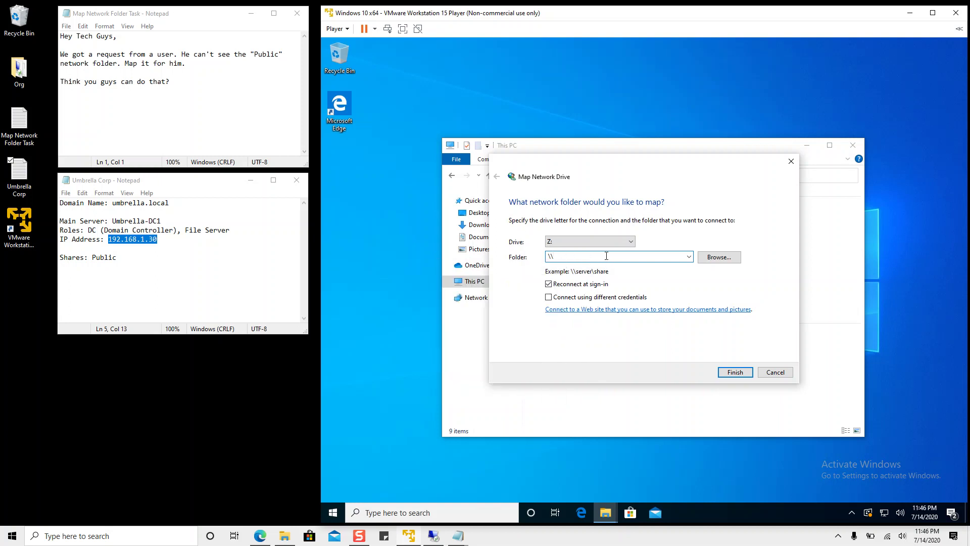
Step: Complete the folder path as \\192.168.1.30\Public, choose drive letter P: and finish the mapping
type("192.168.1.30\\Public")
left_click(602, 238)
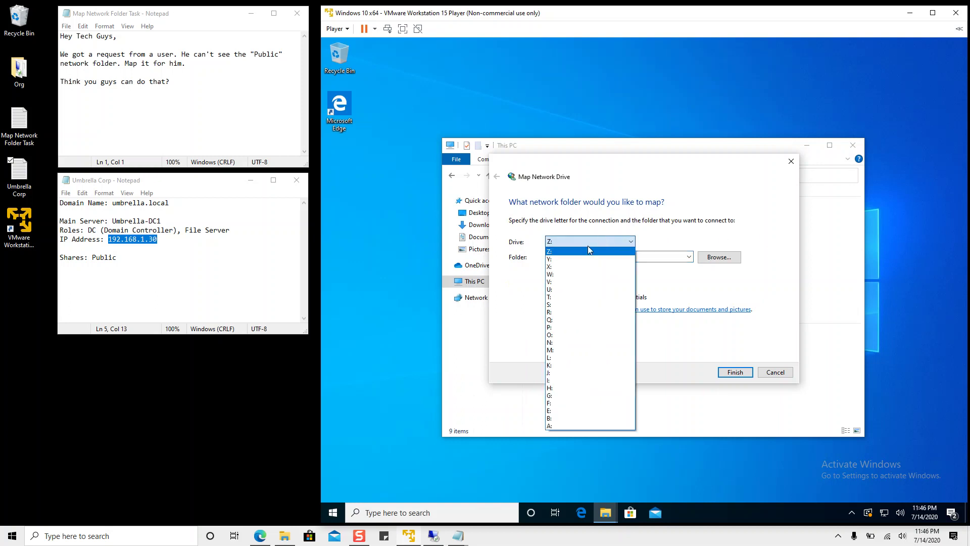
left_click(573, 328)
left_click(727, 374)
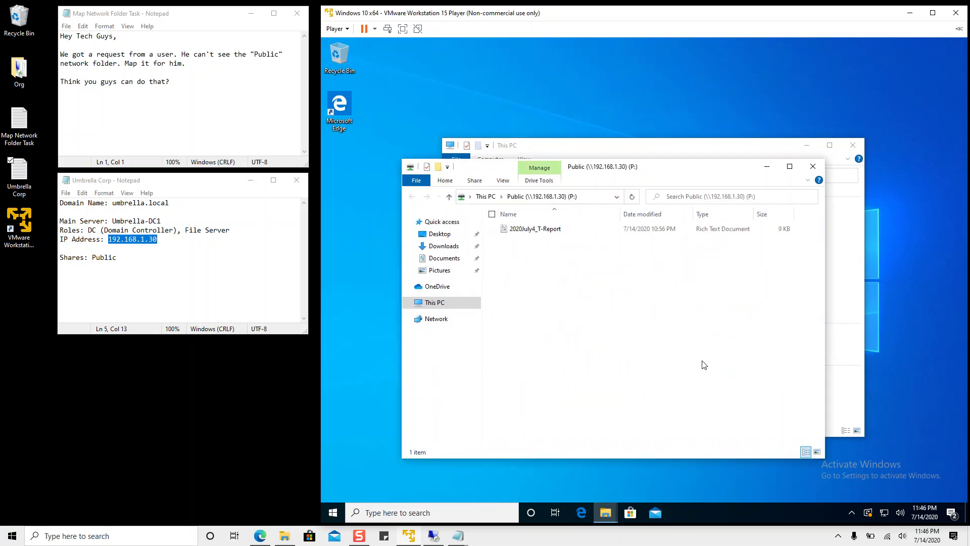
Step: Close the newly opened share window and disconnect the P: drive mapped to Public on 192.168.1.30
left_click(812, 166)
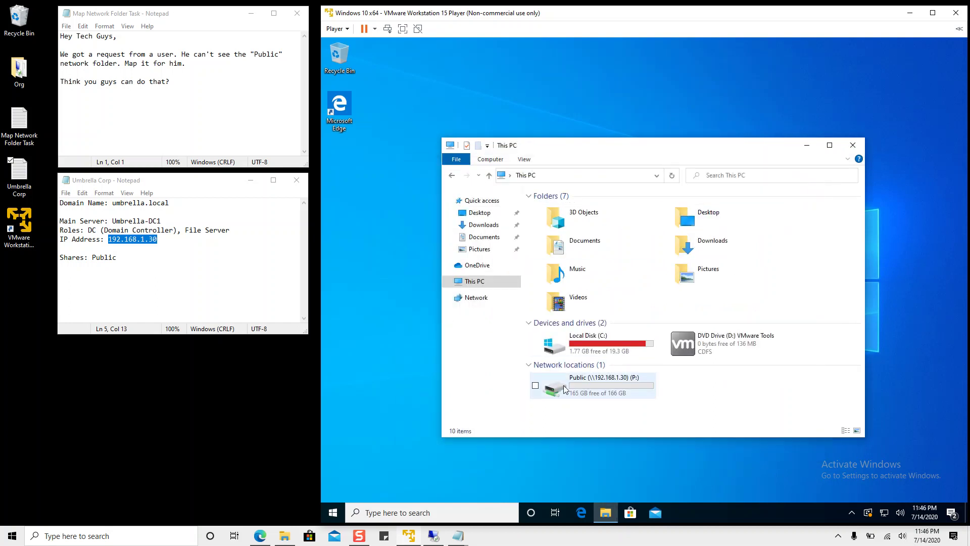
left_click(583, 388)
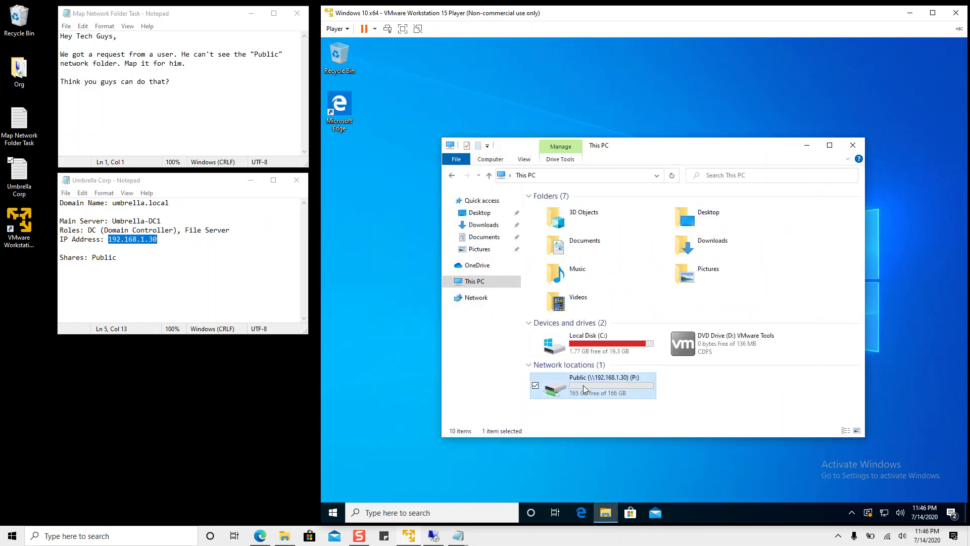
right_click(613, 382)
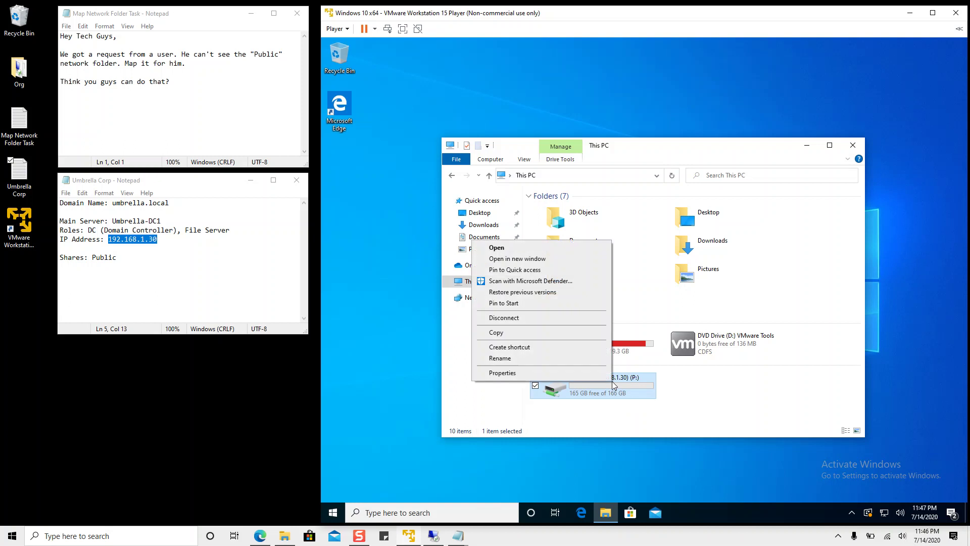
left_click(525, 317)
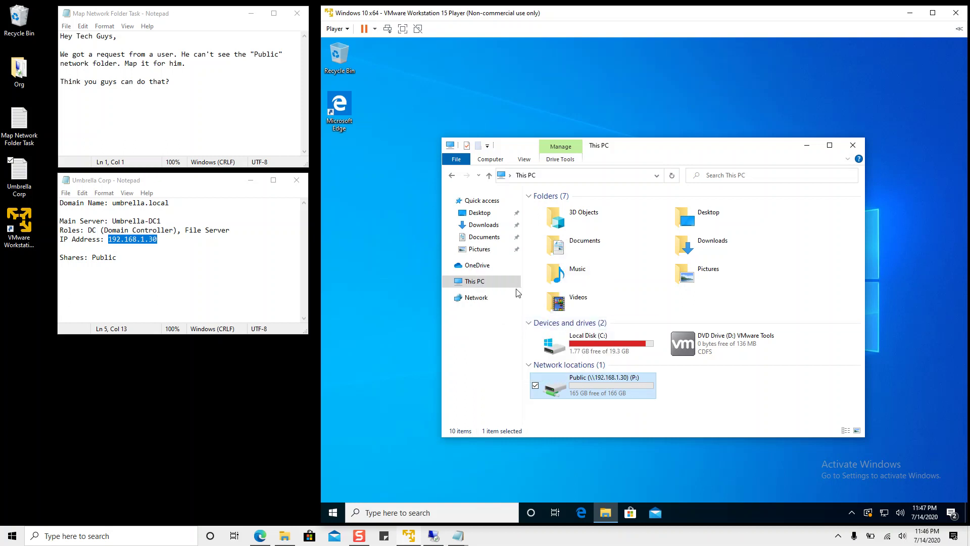
Step: Browse to the file server's shared folders at \\Umbrella-DC1
left_click(575, 177)
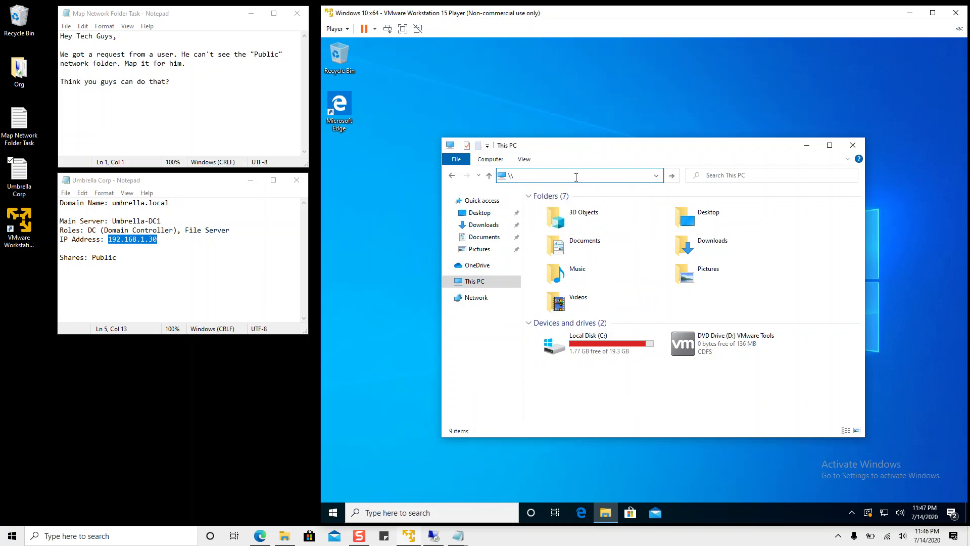
type("mbrella-DC1")
key("Return")
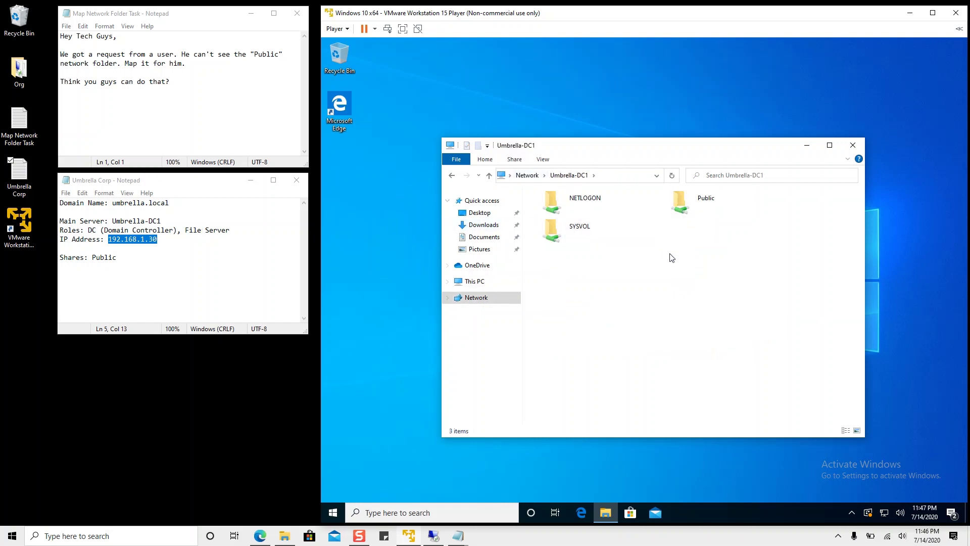
Step: Map the server's Public share as network drive P: and close the share window that opens
left_click(680, 204)
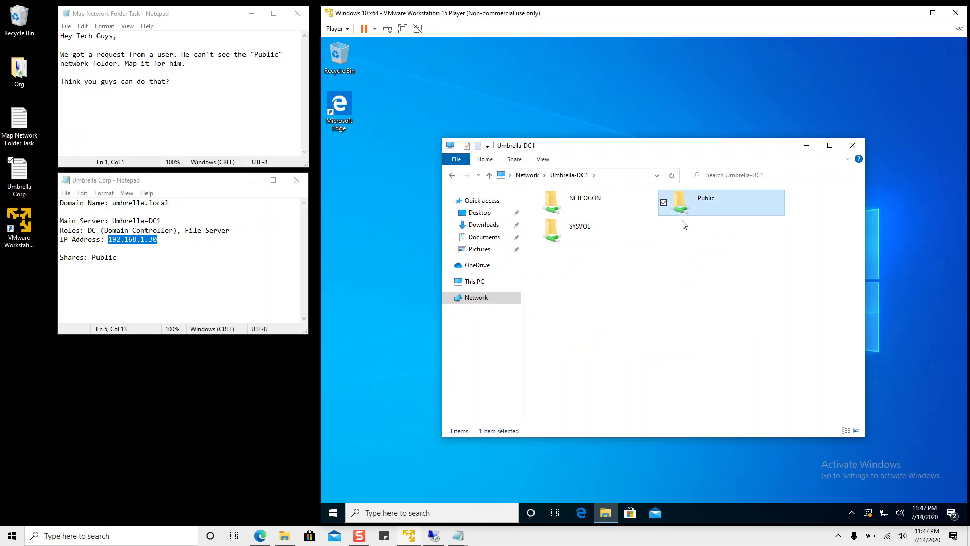
right_click(684, 204)
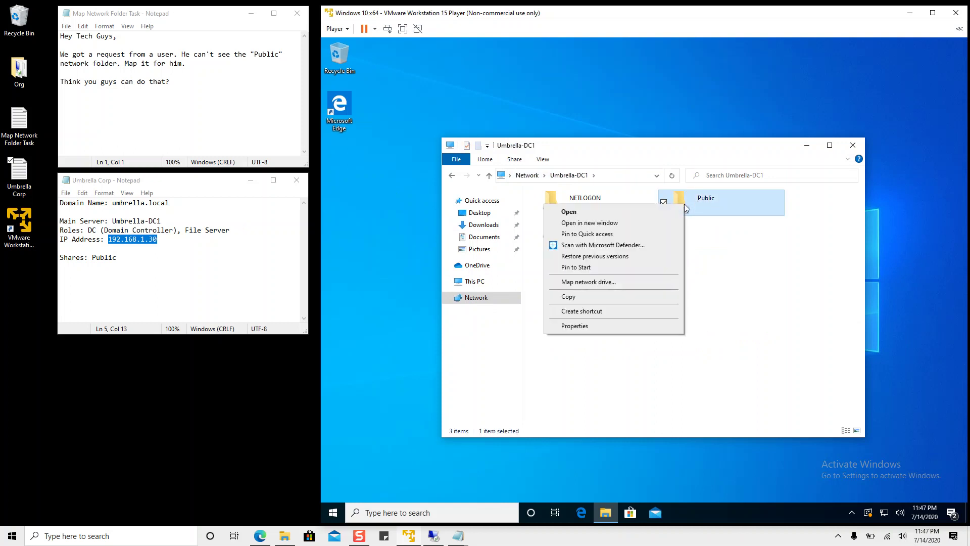
left_click(590, 284)
left_click(589, 285)
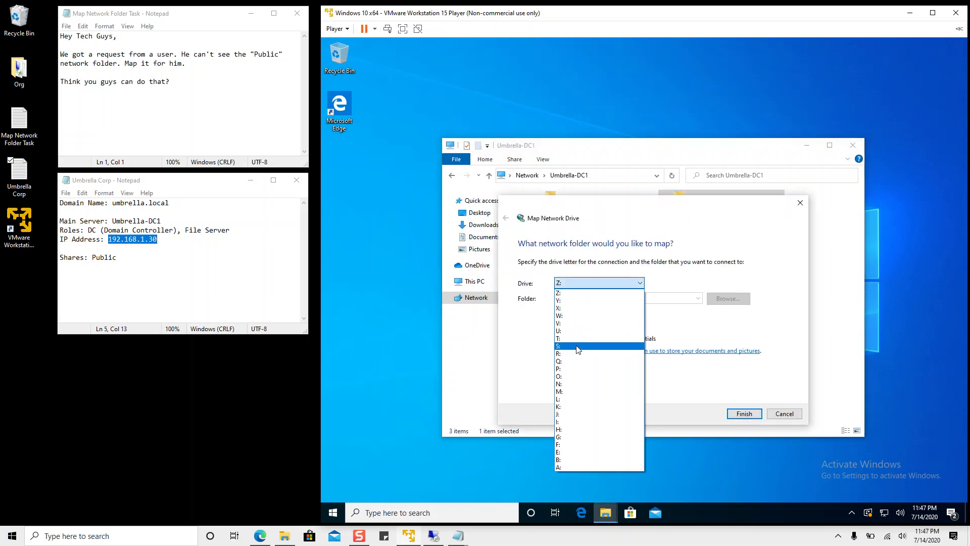
left_click(575, 370)
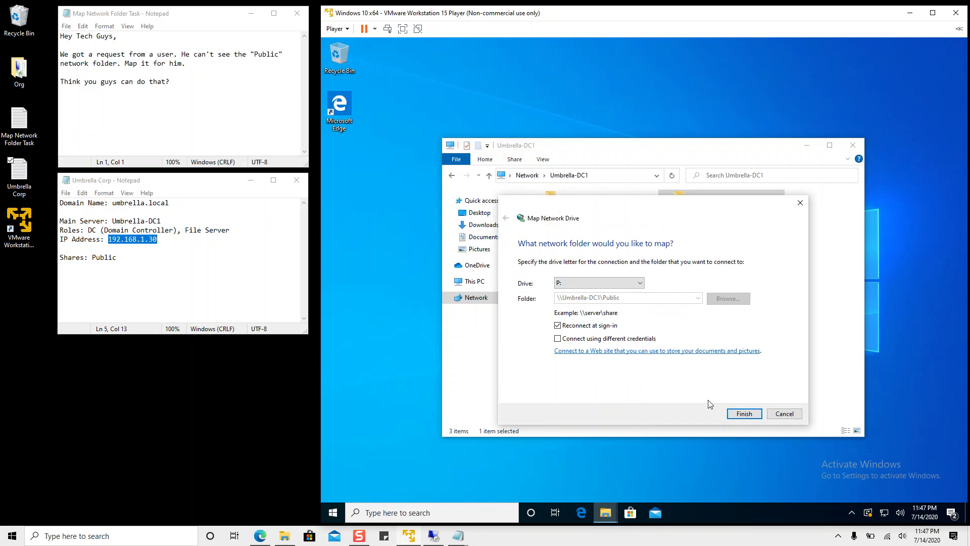
left_click(741, 413)
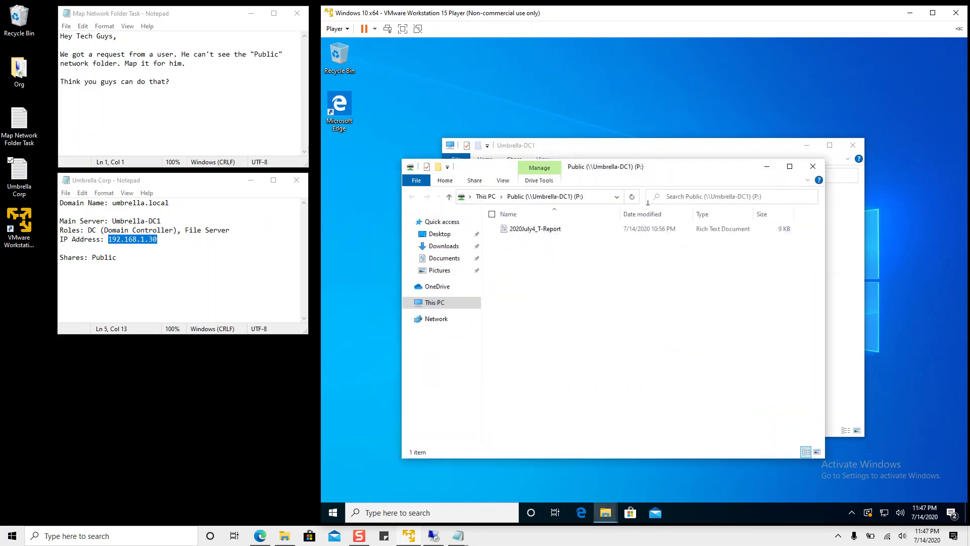
left_click_drag(629, 171, 646, 174)
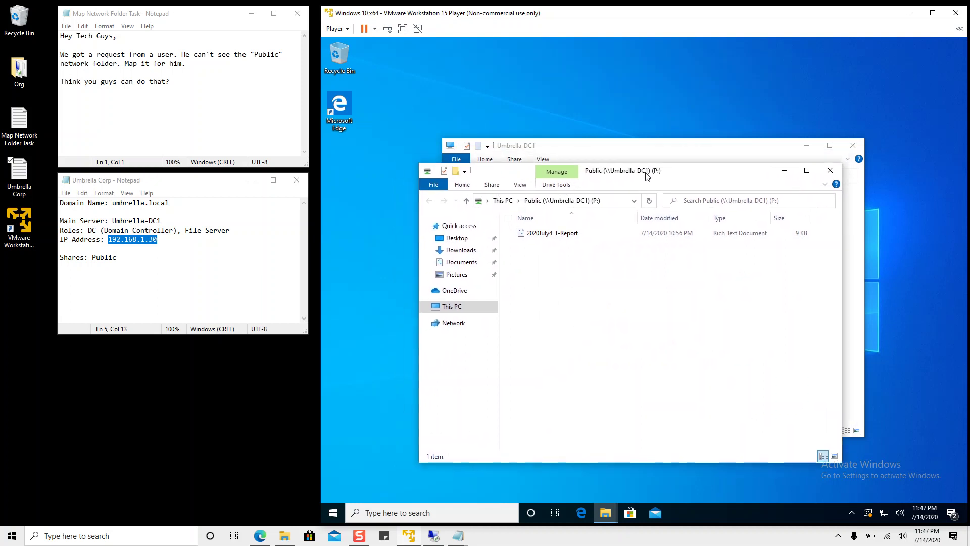
left_click(837, 174)
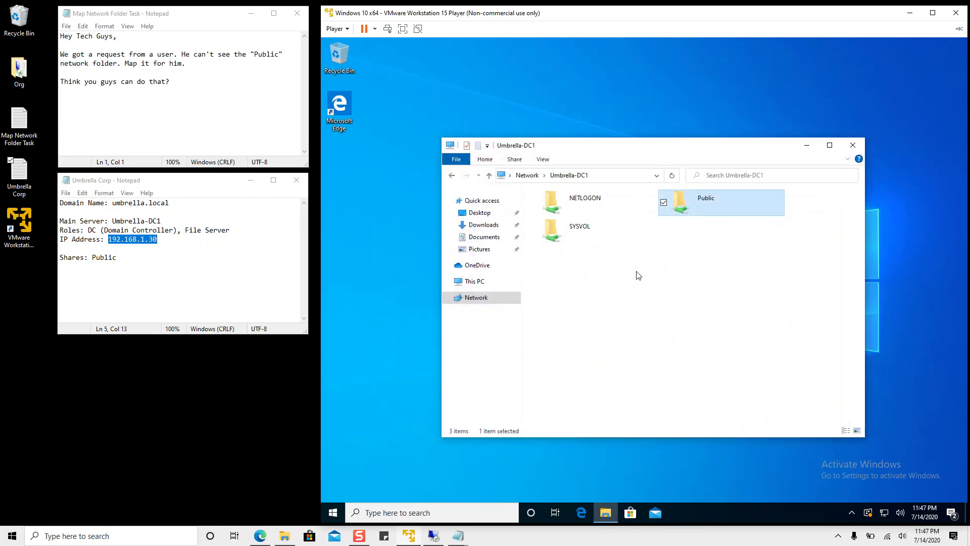
left_click(584, 204)
left_click(586, 232)
left_click(594, 278)
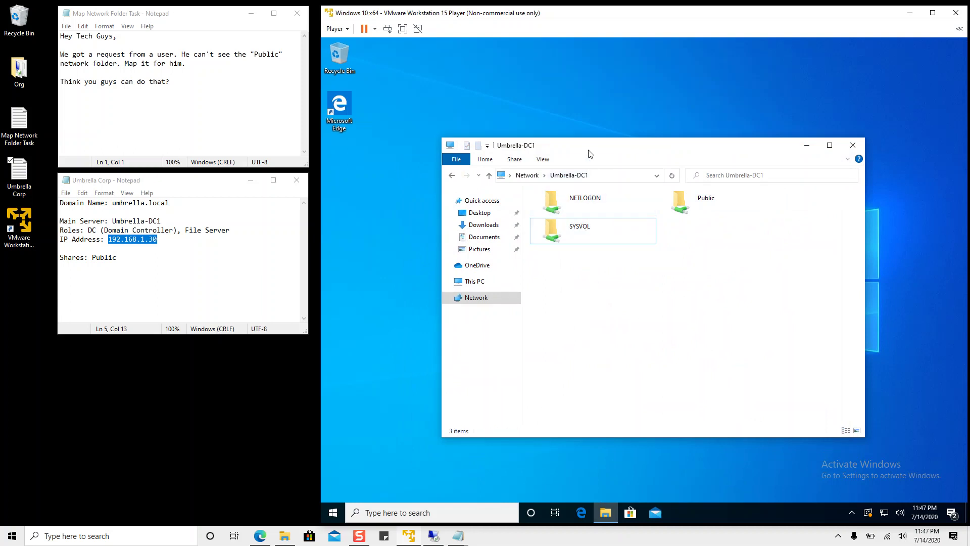
left_click(581, 210)
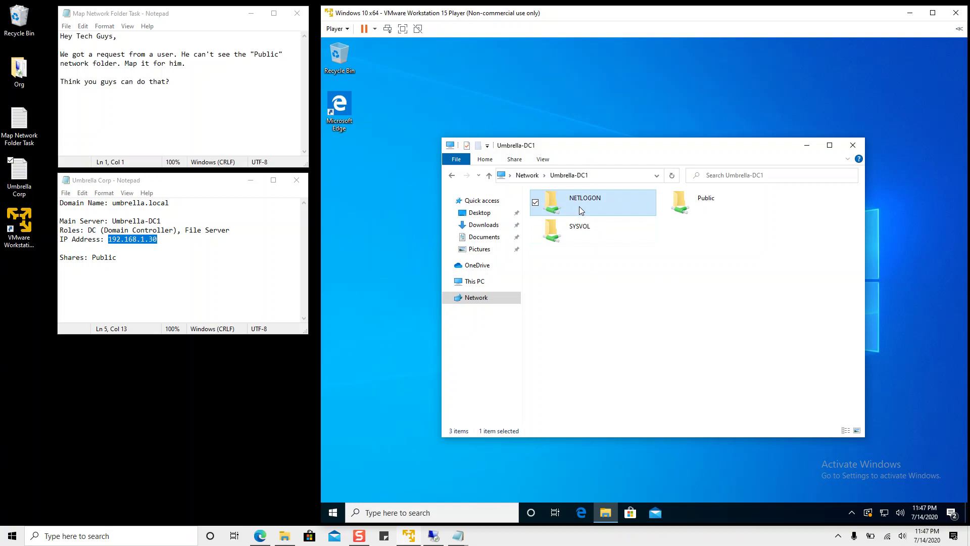
right_click(580, 208)
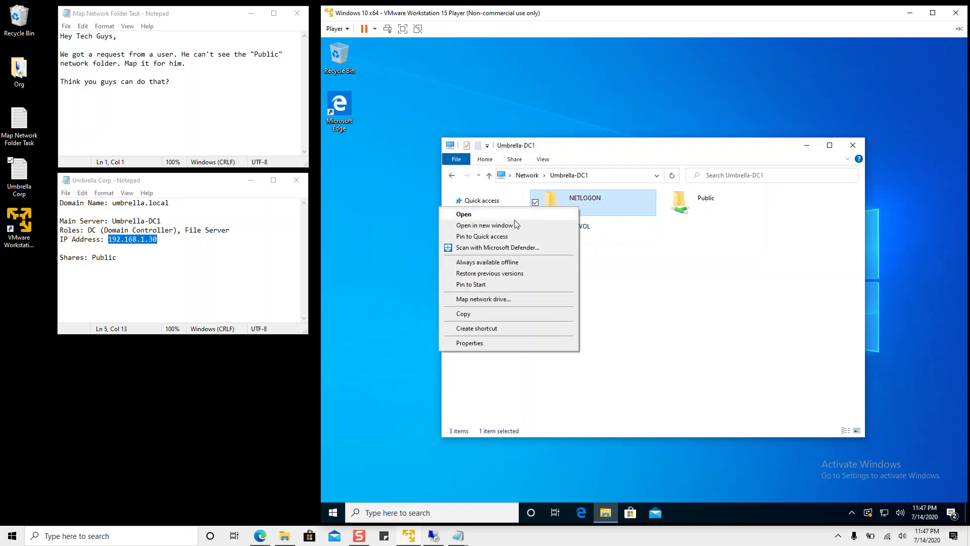
key("Escape")
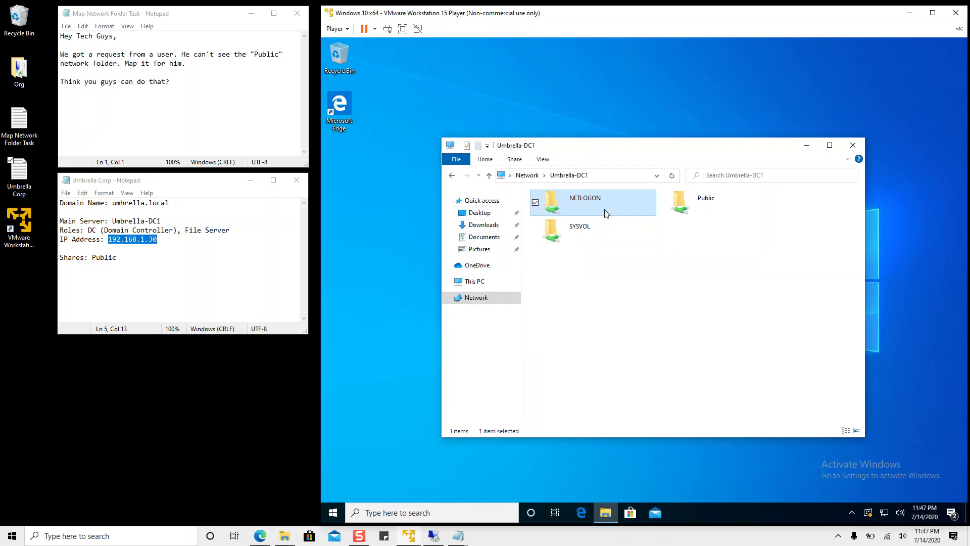
Step: Try to permanently delete the umbrella.local folder inside the SYSVOL share
double_click(592, 224)
left_click(581, 211)
right_click(581, 210)
left_click(468, 355)
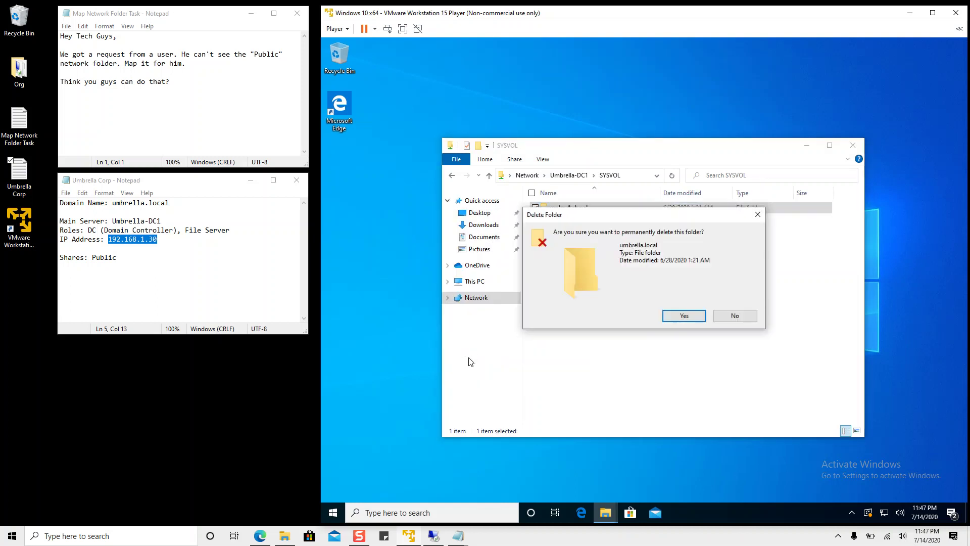
left_click(687, 319)
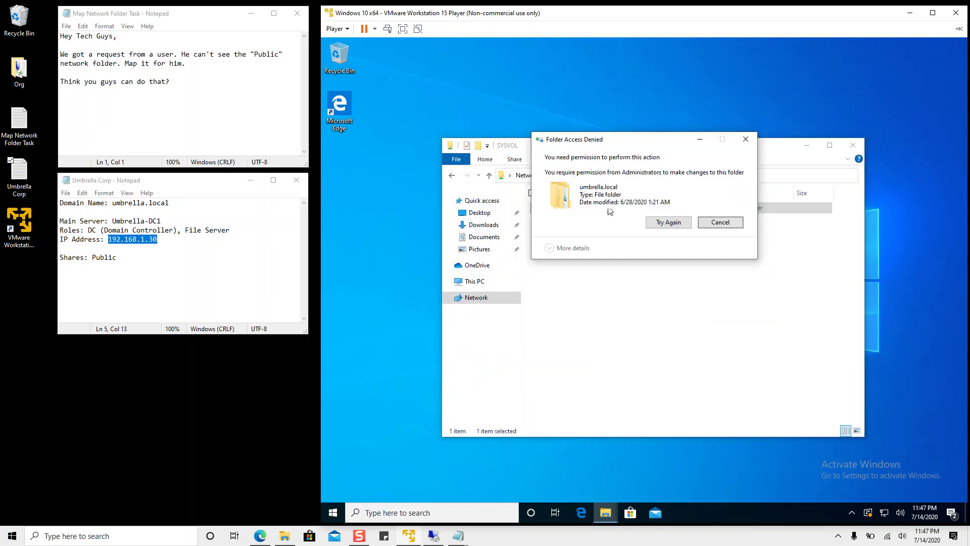
left_click(716, 224)
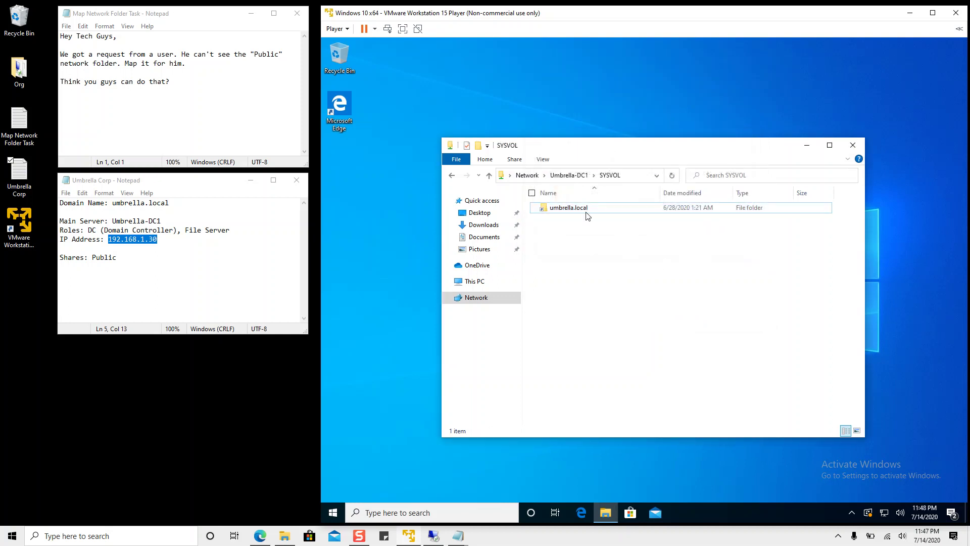
Step: Return to the Umbrella-DC1 share list and go to This PC to check the mapped network location
left_click(570, 176)
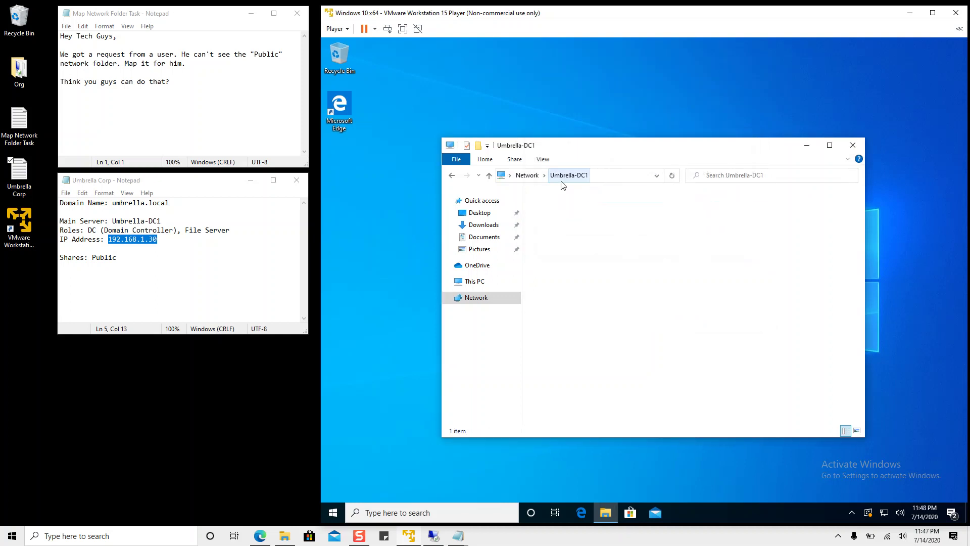
left_click(474, 281)
left_click(413, 263)
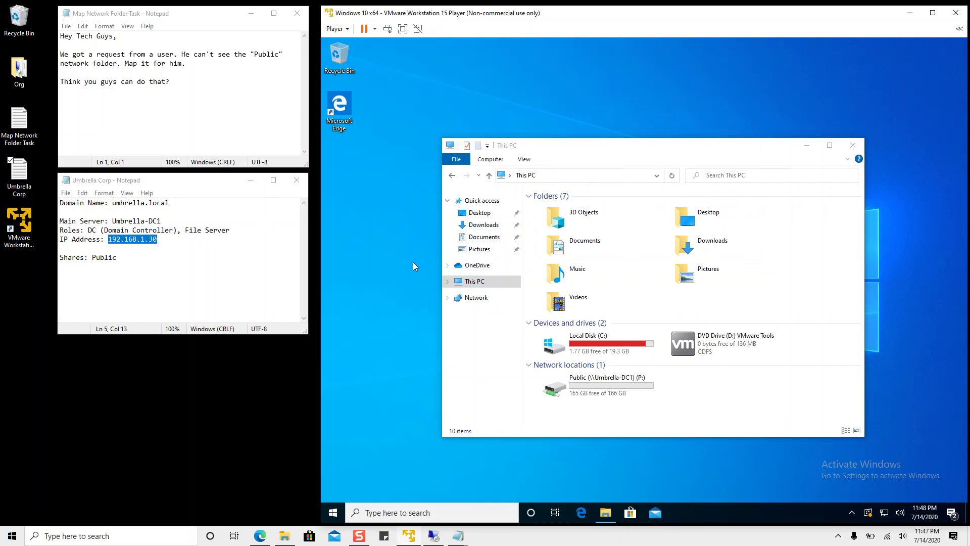